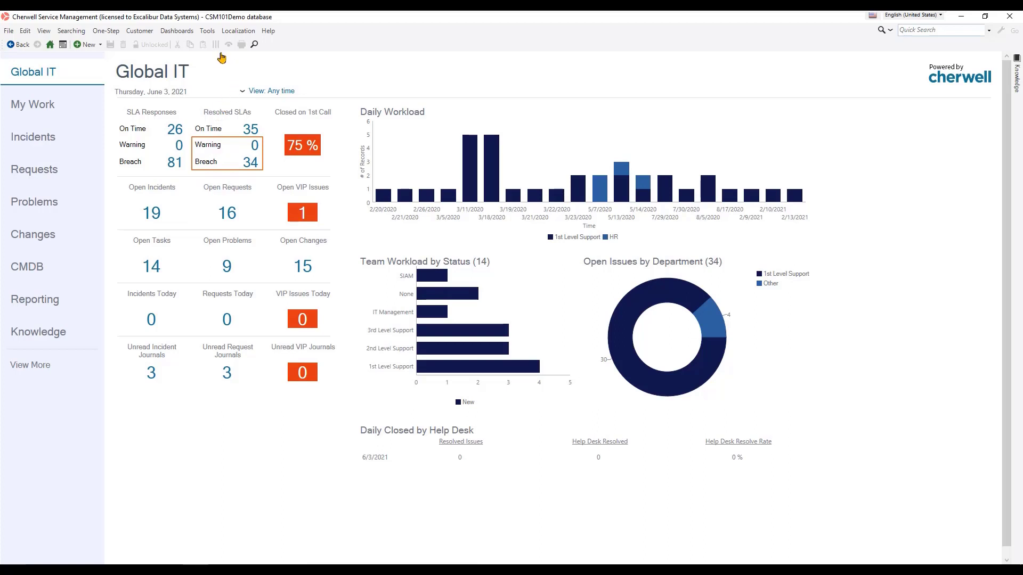
Step: Open the Calendar Manager to list the available calendars
{"action": "left_click", "coordinate": [206, 31]}
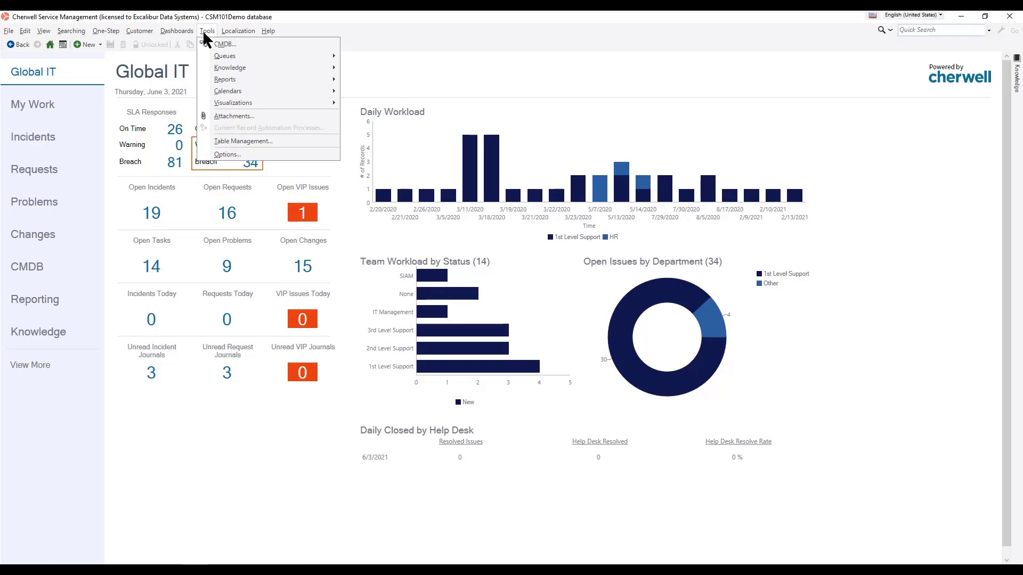
{"action": "mouse_move", "coordinate": [232, 94]}
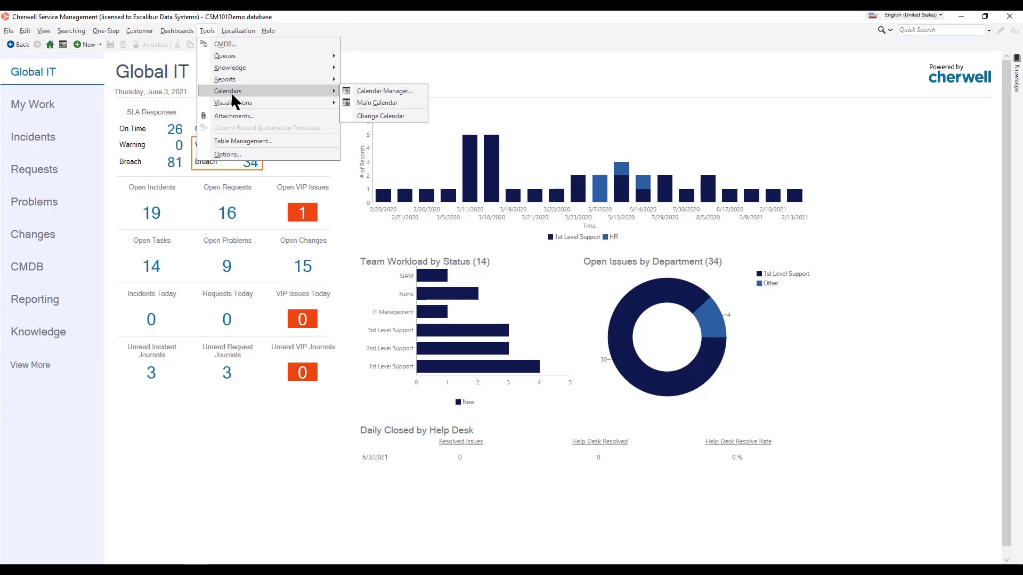
{"action": "left_click", "coordinate": [398, 90]}
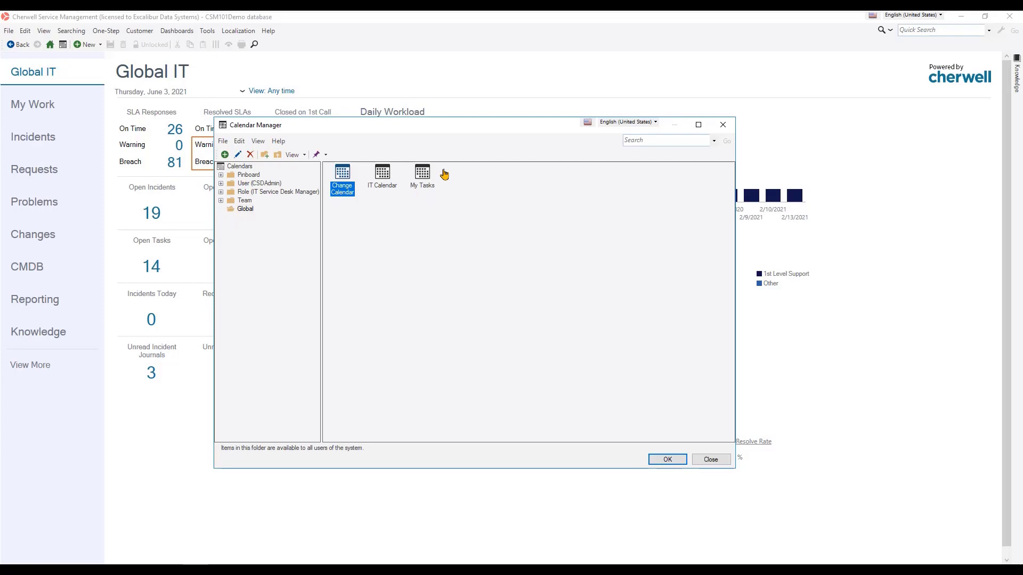
{"action": "left_click", "coordinate": [350, 218]}
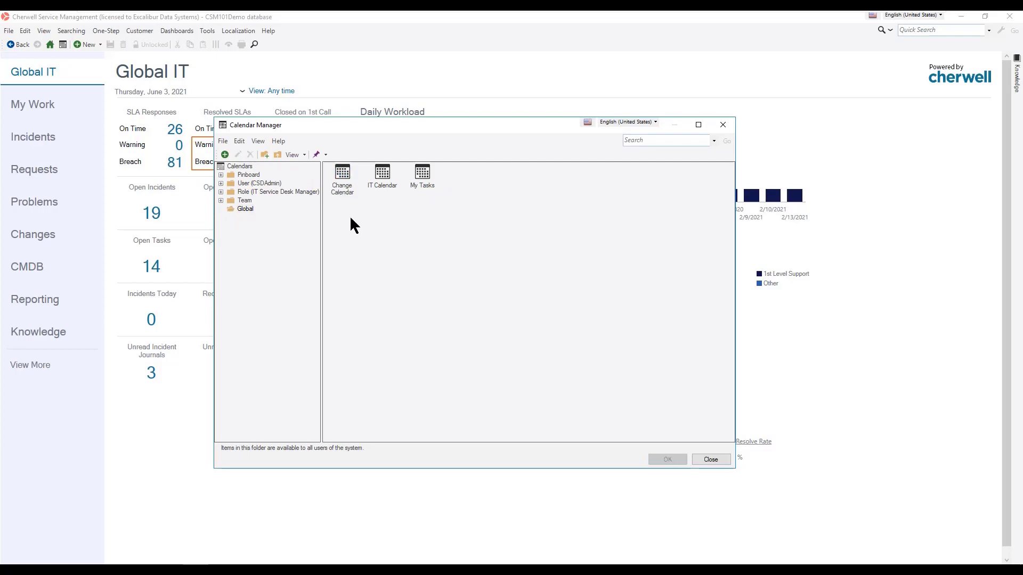
{"action": "right_click", "coordinate": [351, 220]}
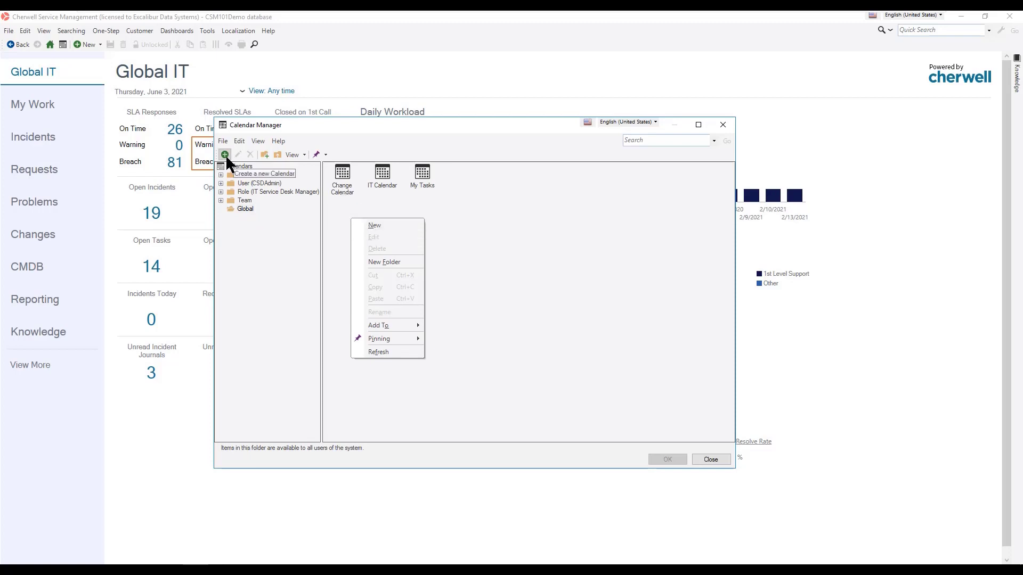
{"action": "left_click", "coordinate": [376, 226]}
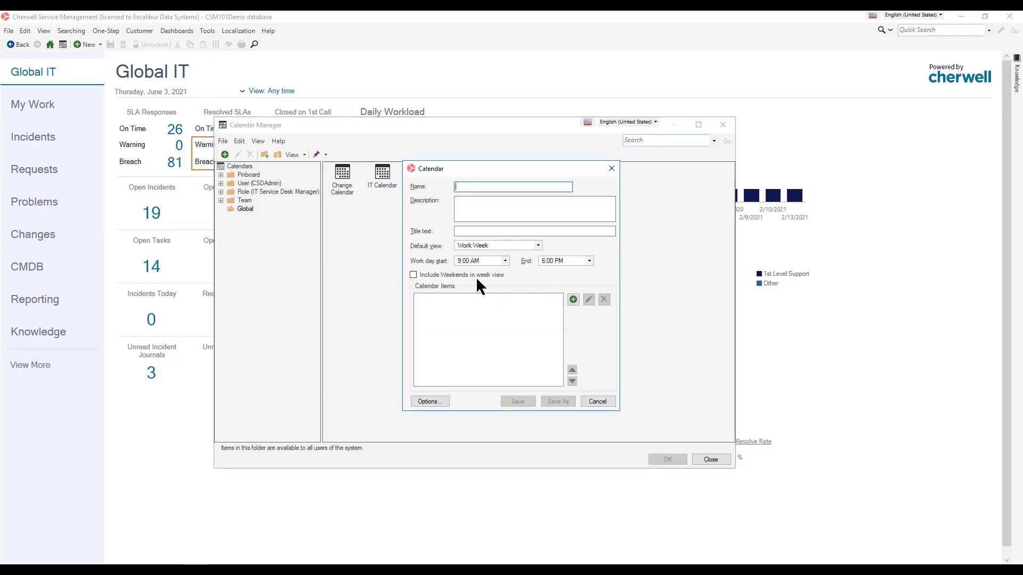
{"action": "left_click", "coordinate": [606, 399]}
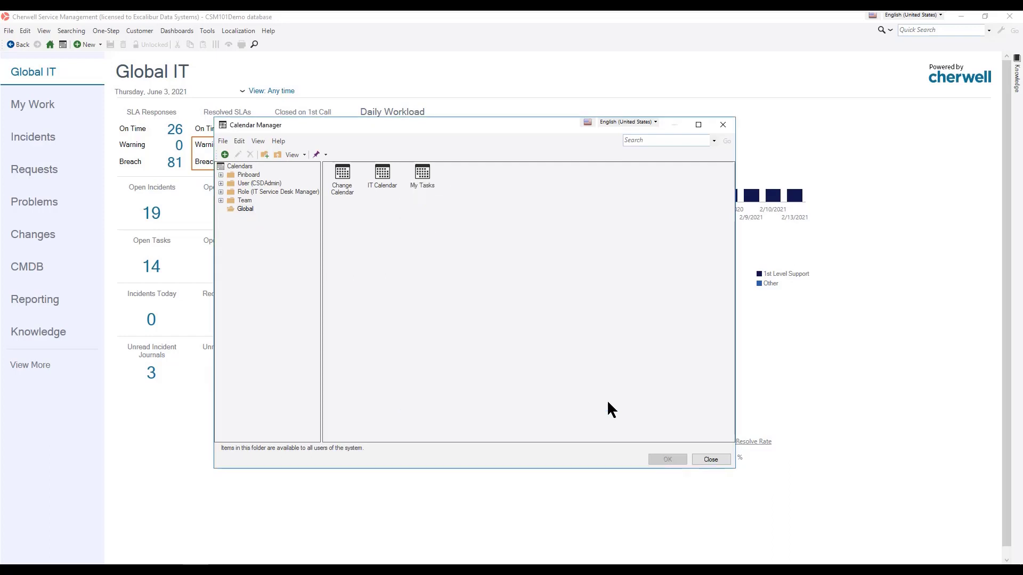
Step: Open the global Change Calendar for editing and review its description, title text and default view choices
{"action": "right_click", "coordinate": [343, 179]}
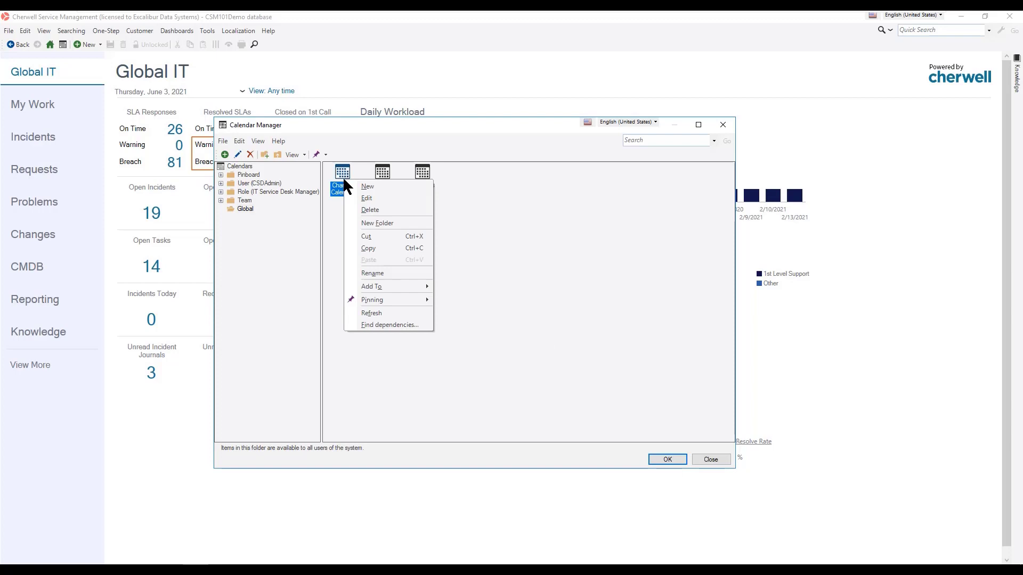
{"action": "left_click", "coordinate": [362, 198]}
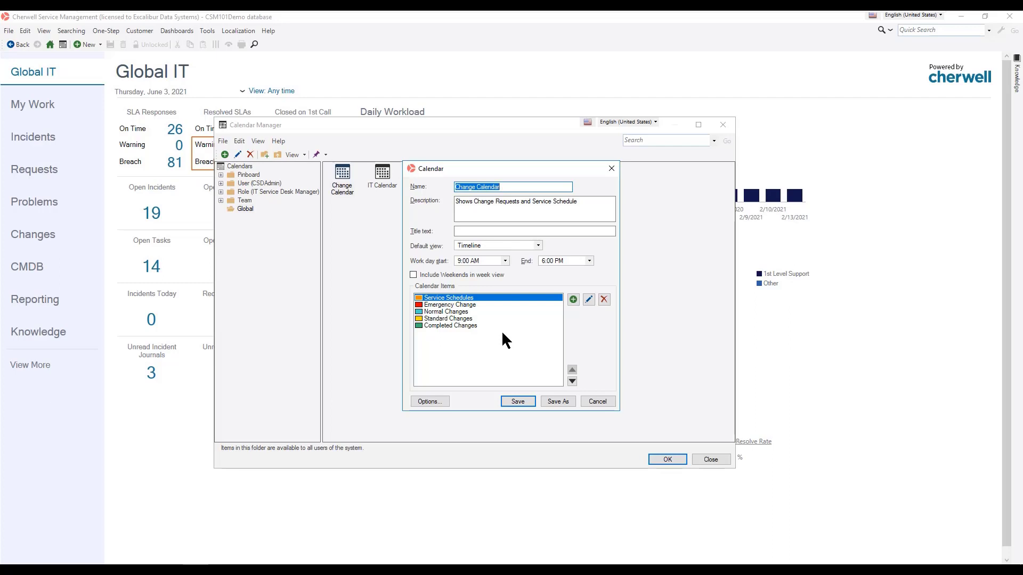
{"action": "left_click", "coordinate": [590, 205]}
{"action": "left_click_drag", "start_coordinate": [590, 205], "coordinate": [454, 211]}
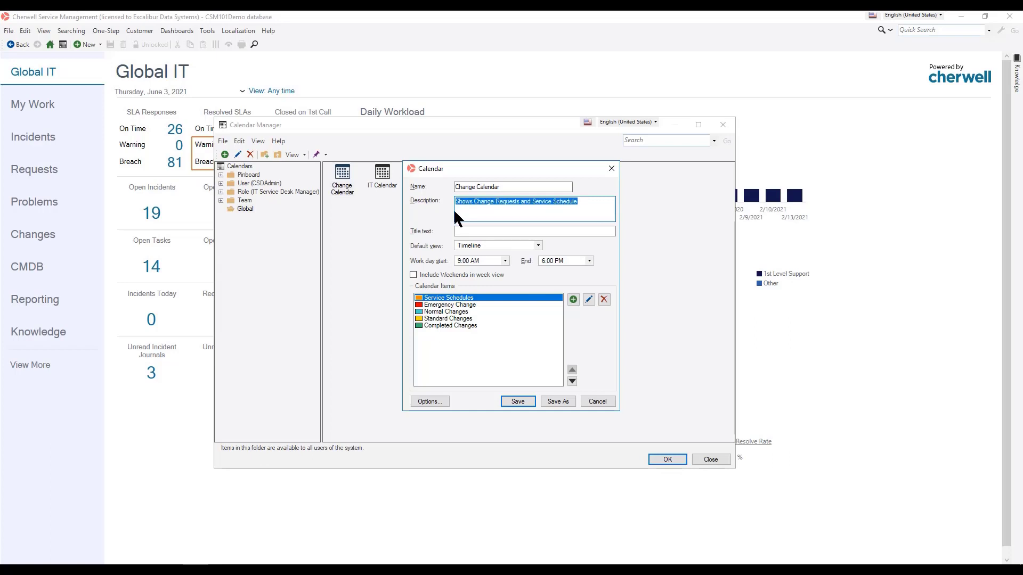
{"action": "left_click", "coordinate": [463, 230]}
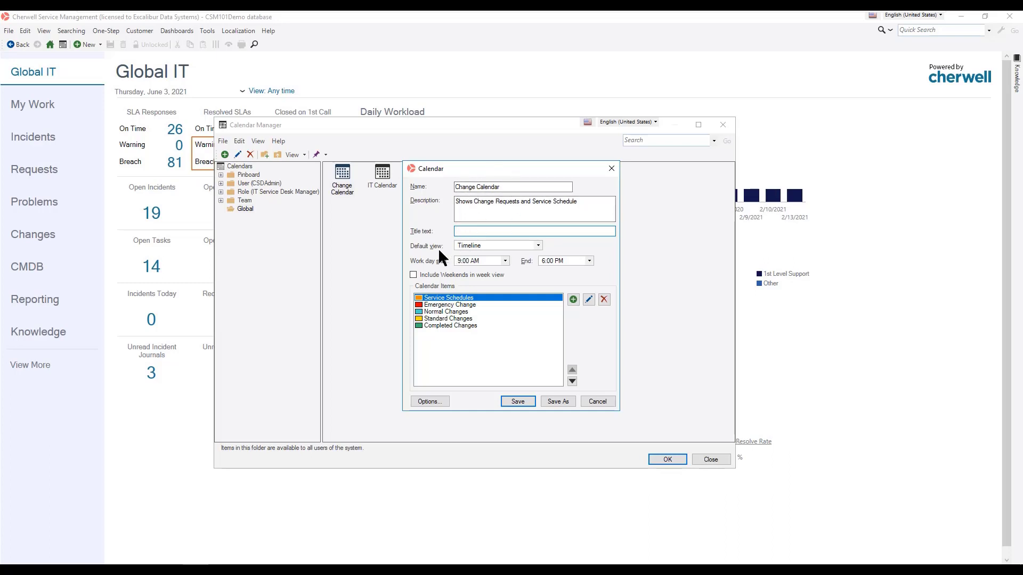
{"action": "left_click", "coordinate": [538, 246]}
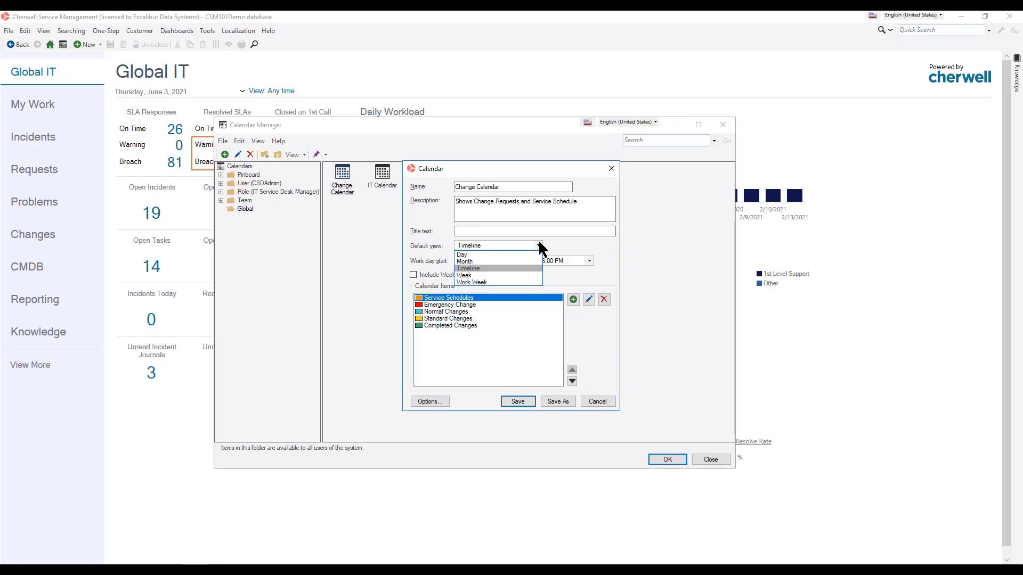
{"action": "left_click", "coordinate": [574, 244]}
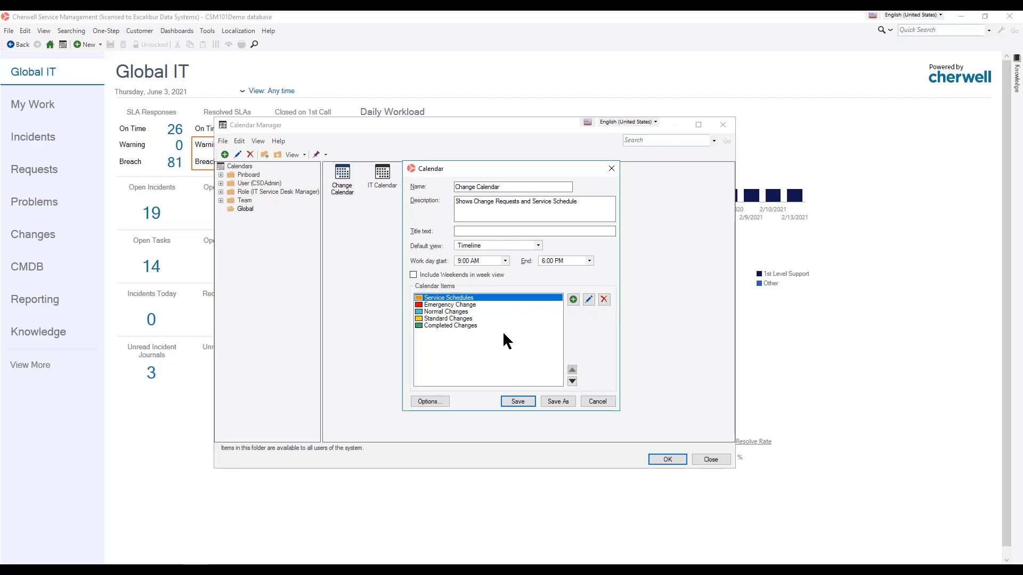
Step: Start a new calendar item in the Change Calendar and look through the business objects it can use
{"action": "left_click", "coordinate": [573, 300]}
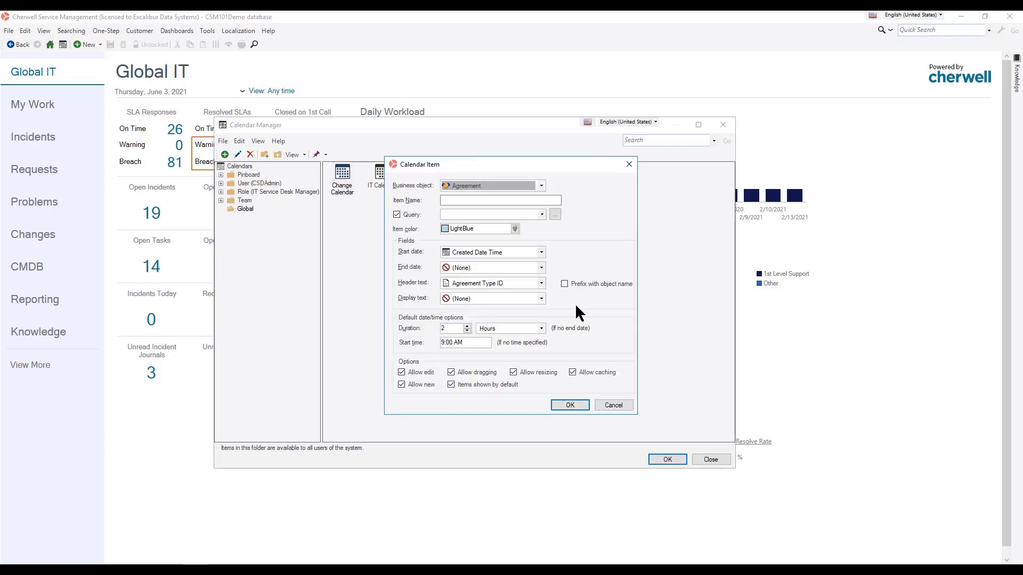
{"action": "left_click_drag", "start_coordinate": [482, 162], "coordinate": [697, 158]}
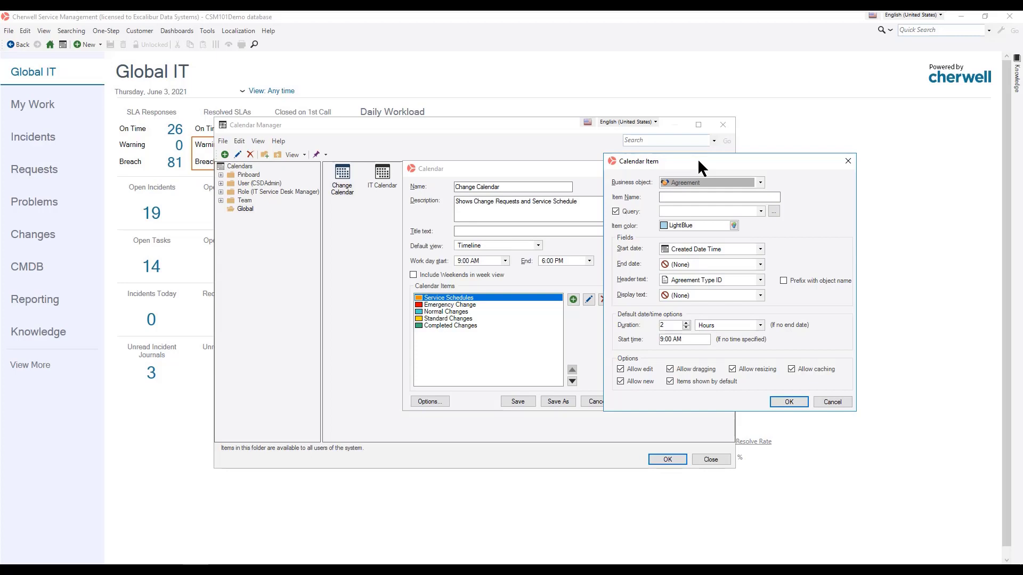
{"action": "left_click", "coordinate": [760, 182]}
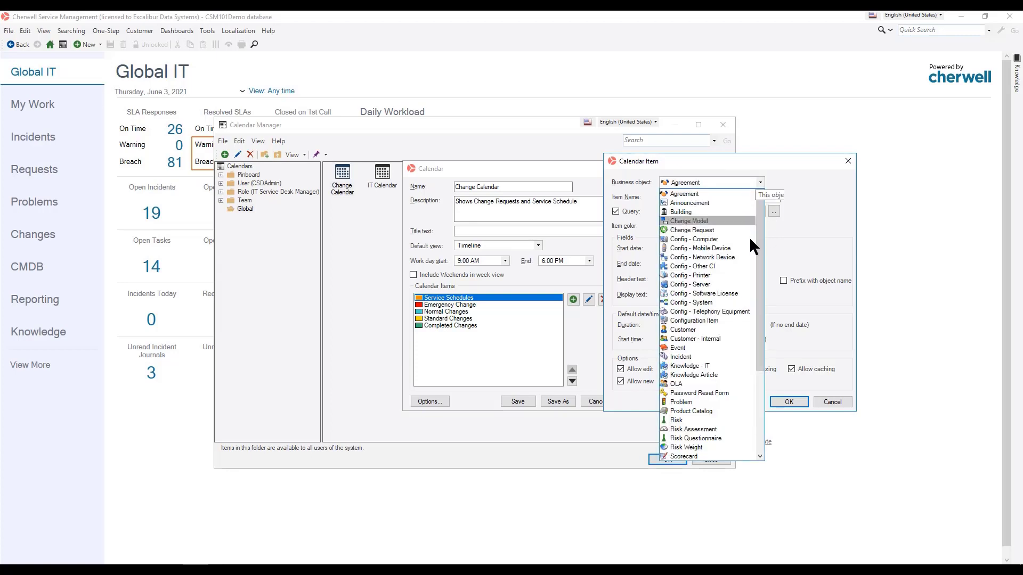
{"action": "scroll", "coordinate": [690, 391], "scroll_direction": "down", "scroll_amount": 5}
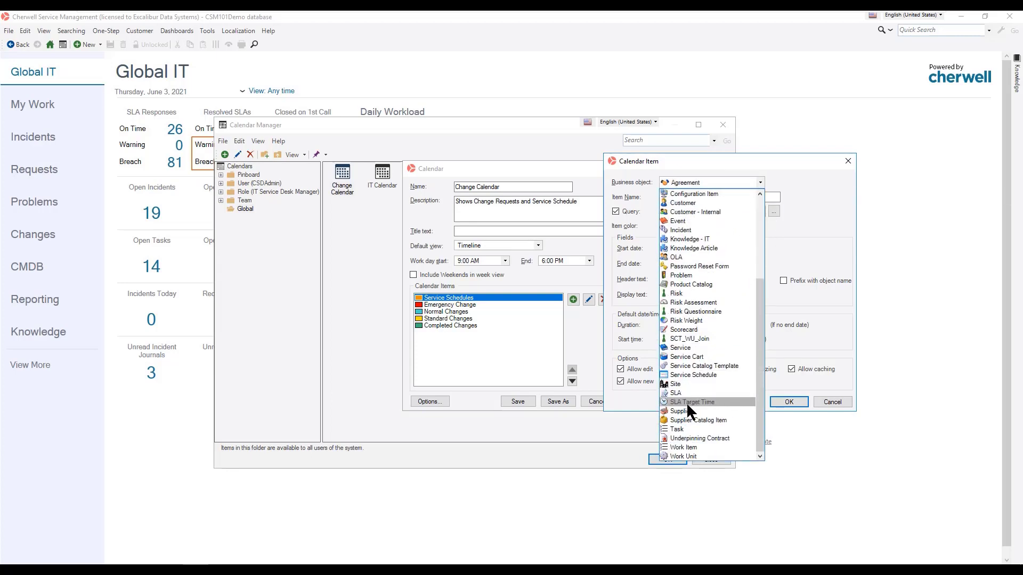
{"action": "scroll", "coordinate": [686, 402], "scroll_direction": "up", "scroll_amount": 5}
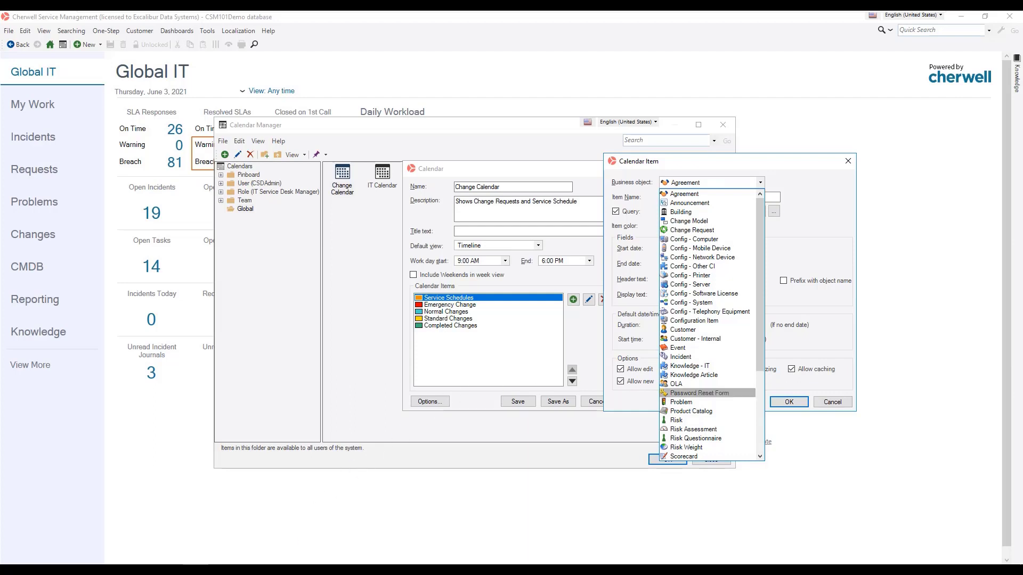
Step: Switch to Cherwell Service Management Administrator and open the Change Request business object for editing in a new blueprint
{"action": "mouse_move", "coordinate": [222, 570]}
{"action": "left_click", "coordinate": [222, 527]}
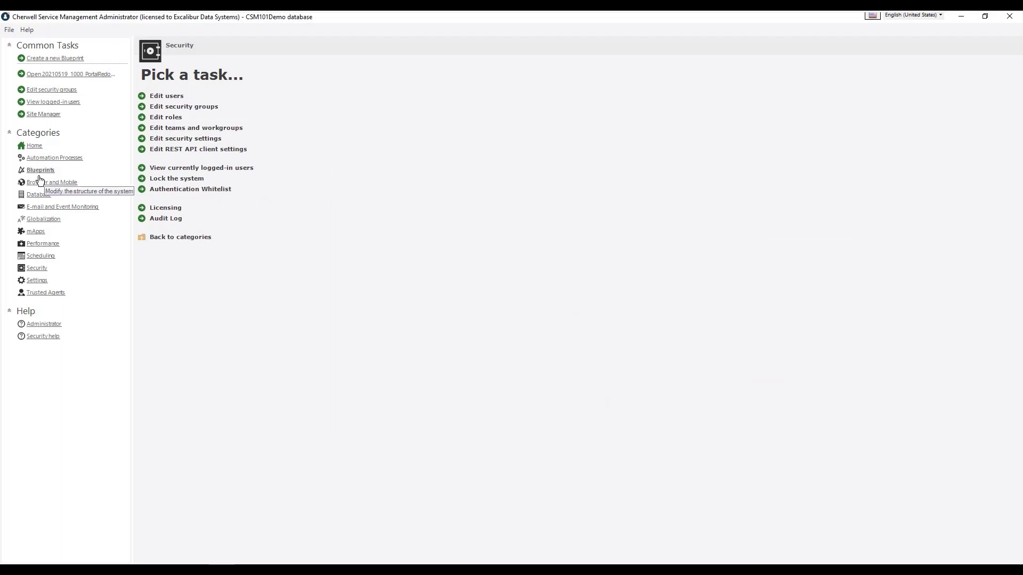
{"action": "left_click", "coordinate": [39, 175]}
{"action": "left_click", "coordinate": [204, 97]}
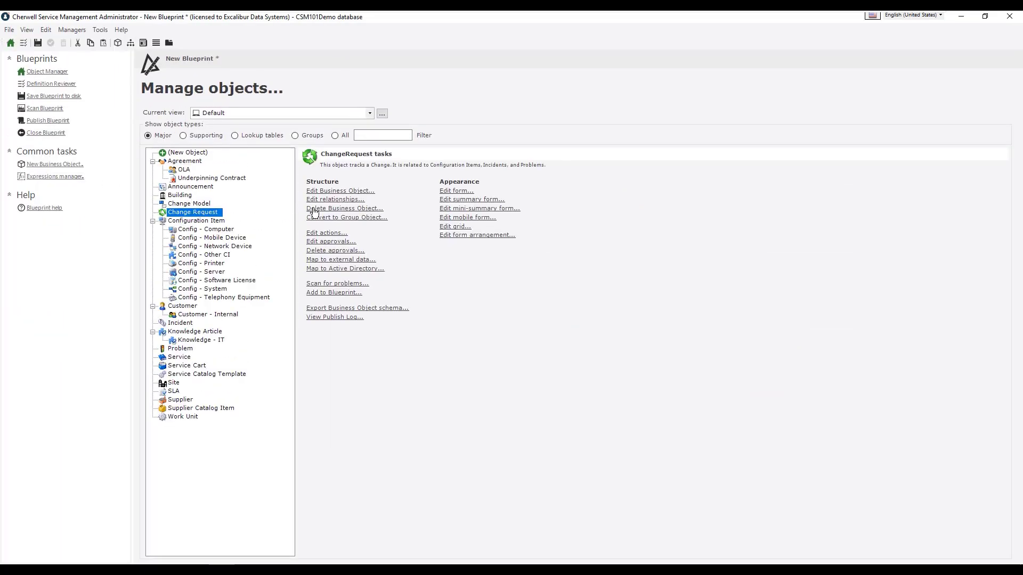
{"action": "left_click", "coordinate": [325, 192]}
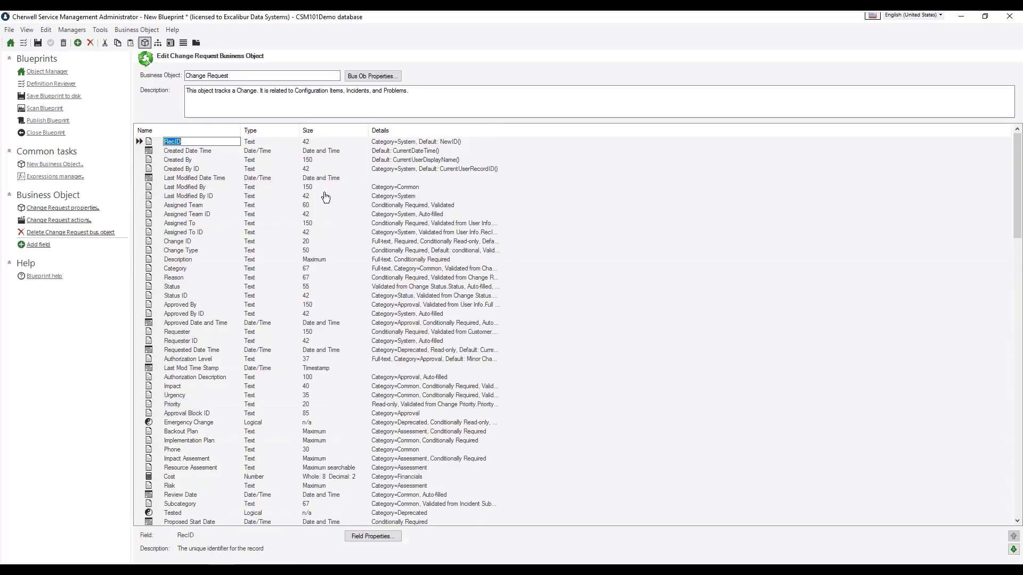
Step: Examine the general properties of the Change Request business object, then return to the calendar item in Cherwell Service Management
{"action": "left_click", "coordinate": [384, 77]}
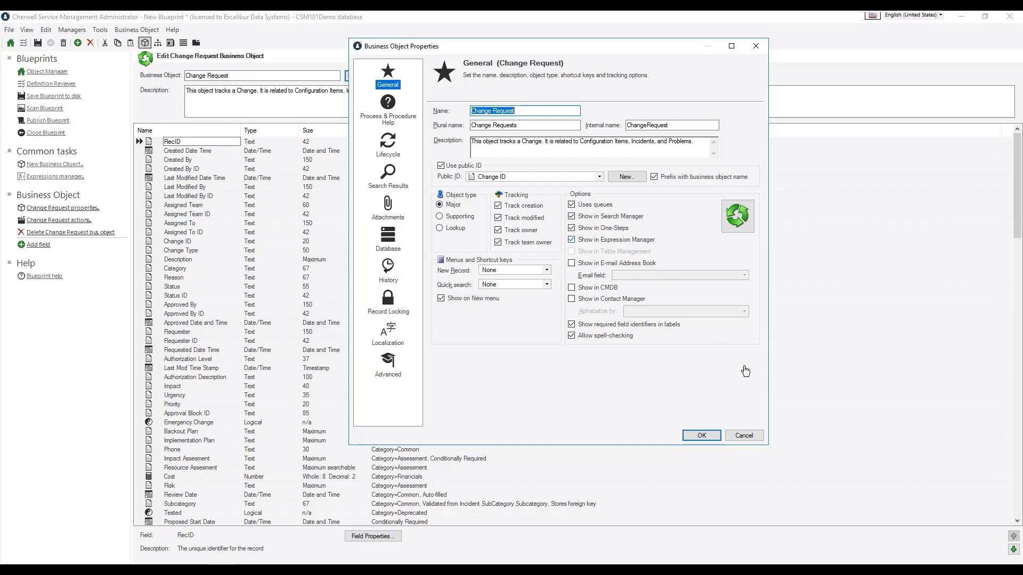
{"action": "left_click", "coordinate": [752, 436]}
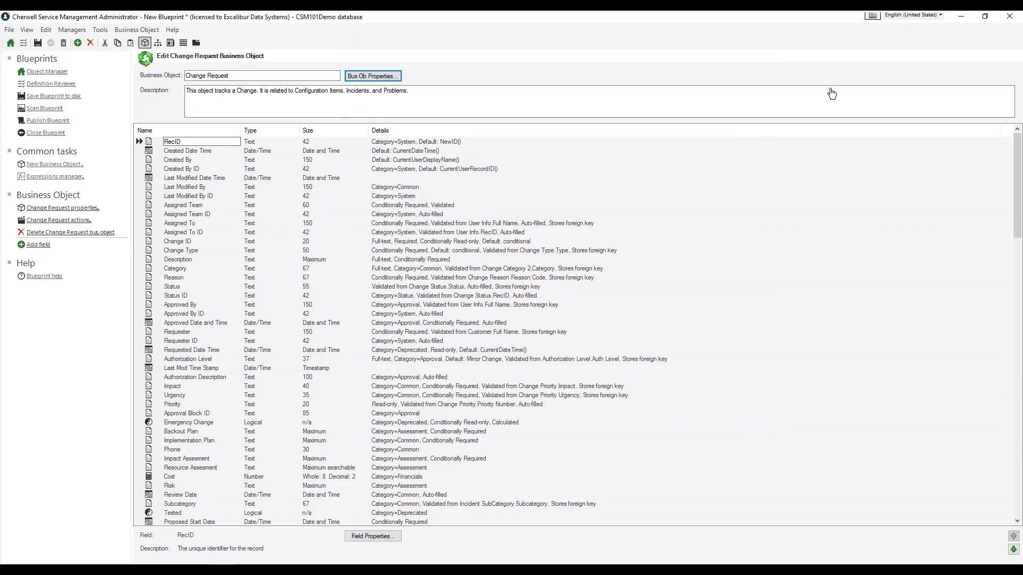
{"action": "left_click", "coordinate": [961, 16]}
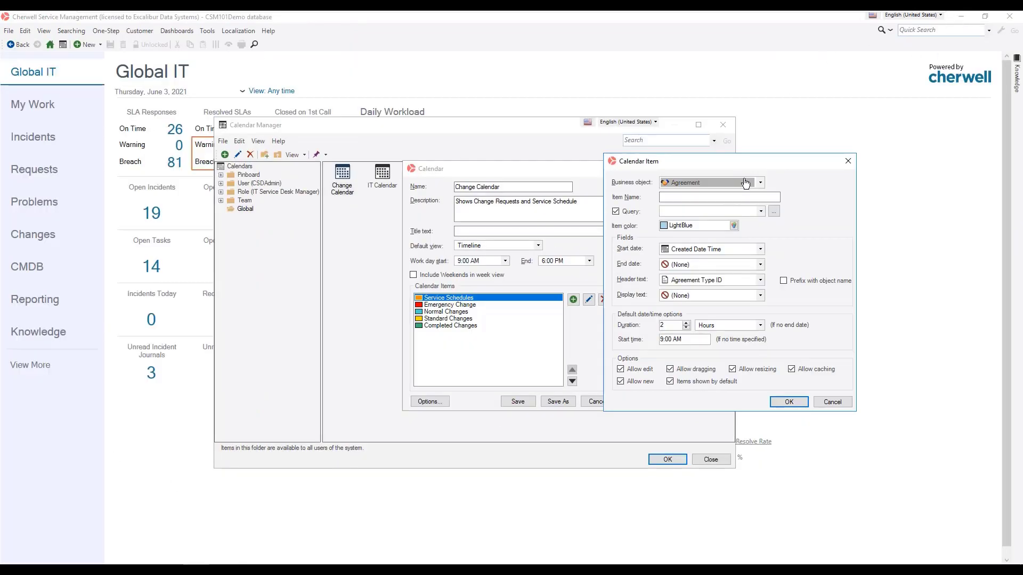
Step: Review the new calendar item's business object choices, item name field and query option
{"action": "left_click", "coordinate": [760, 183]}
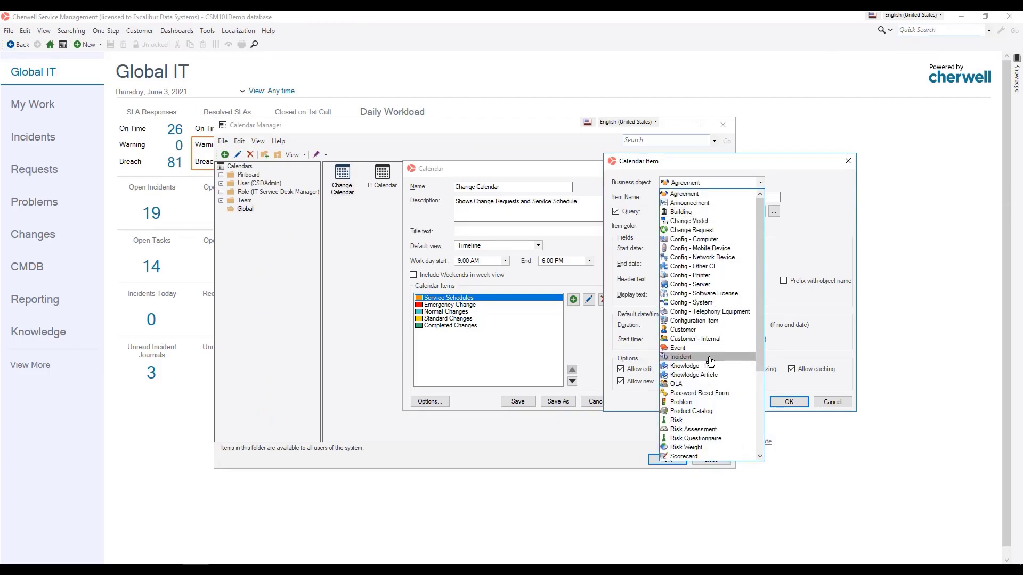
{"action": "left_click", "coordinate": [806, 242]}
{"action": "left_click", "coordinate": [685, 198]}
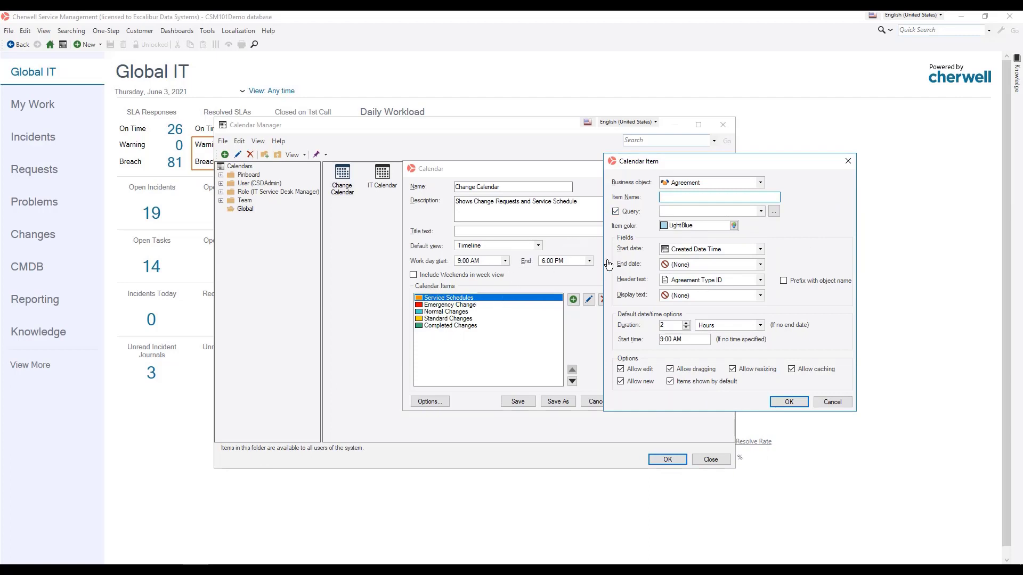
{"action": "left_click", "coordinate": [622, 215]}
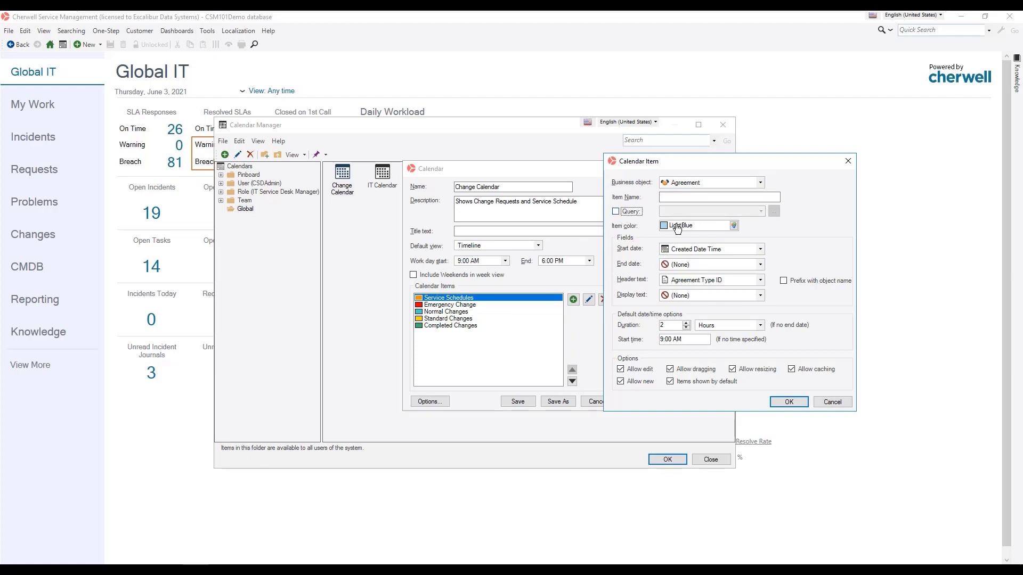
{"action": "left_click", "coordinate": [691, 198]}
{"action": "left_click", "coordinate": [631, 213]}
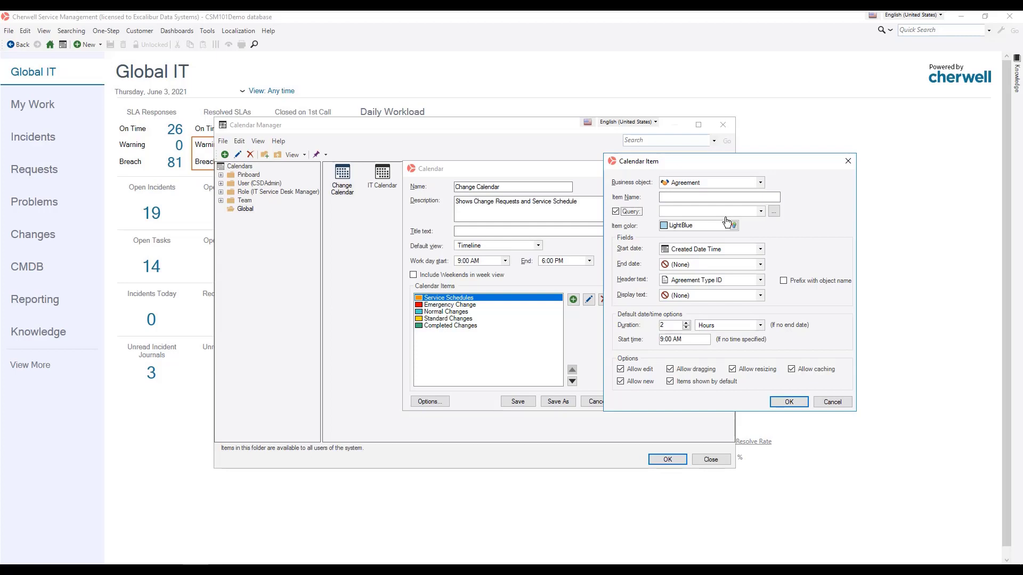
Step: Examine the saved Agreement searches available for the item's query and the custom color settings for the item
{"action": "left_click", "coordinate": [774, 213]}
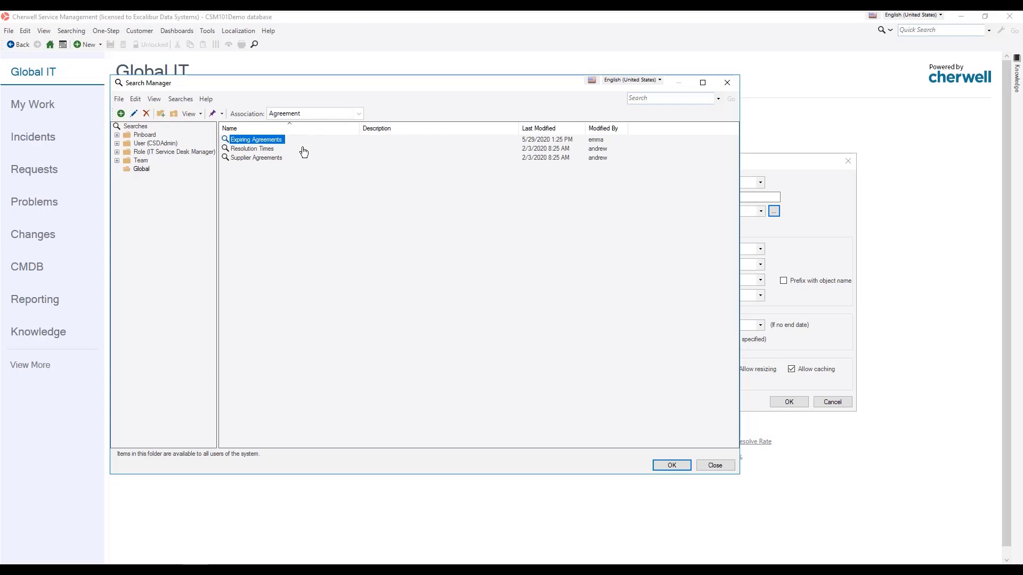
{"action": "left_click", "coordinate": [715, 466]}
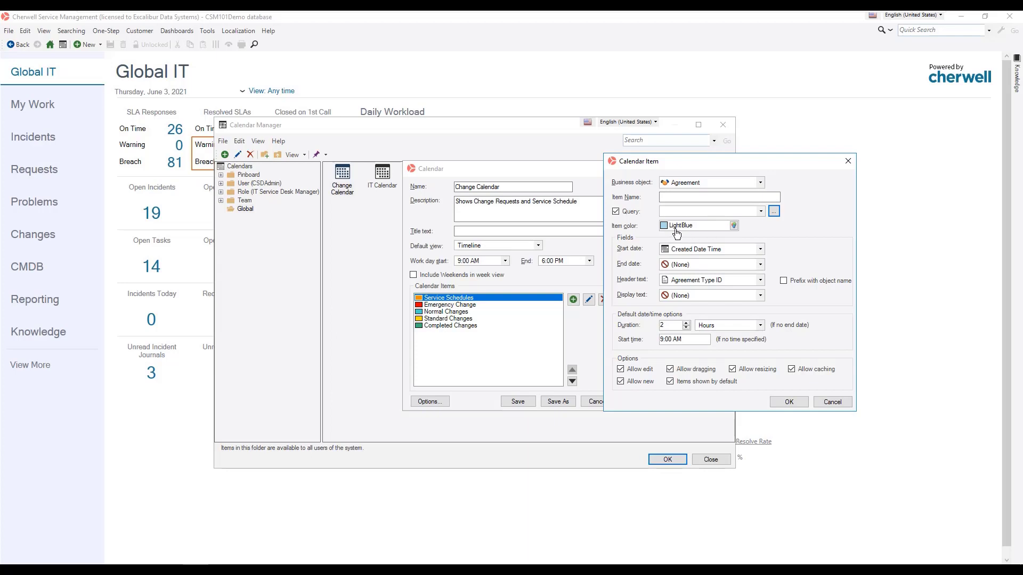
{"action": "left_click", "coordinate": [734, 226]}
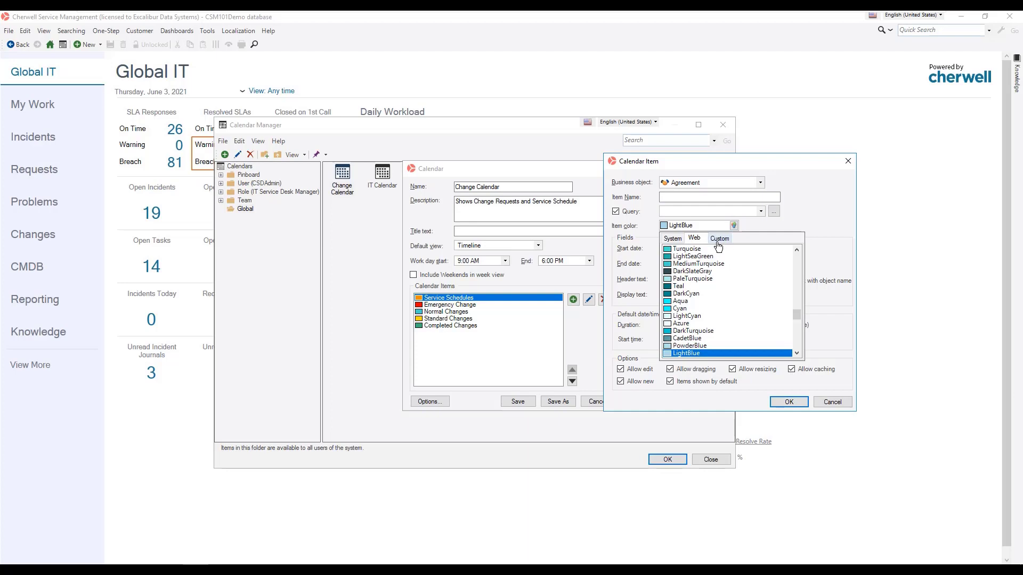
{"action": "left_click", "coordinate": [719, 239]}
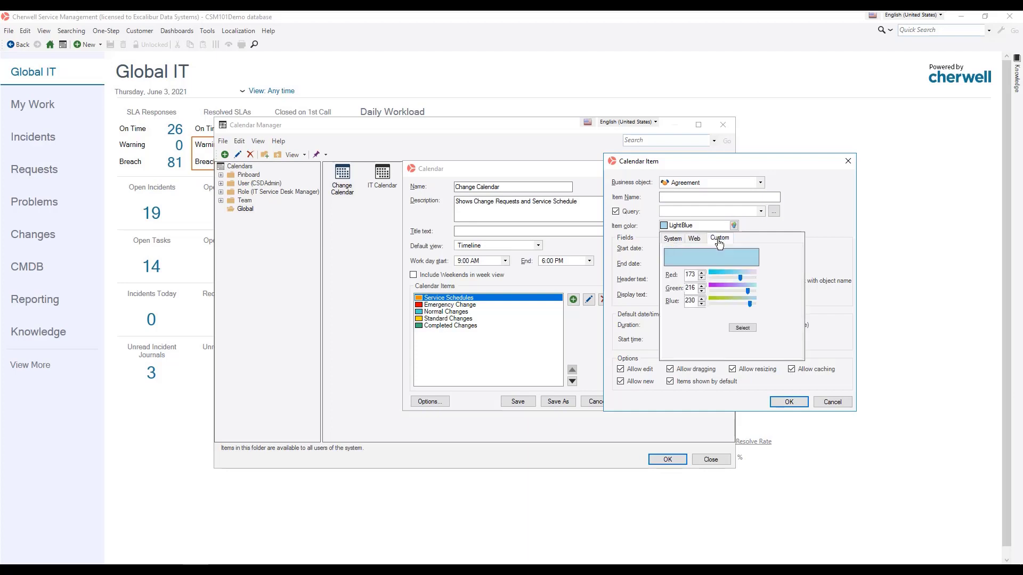
{"action": "left_click", "coordinate": [808, 229]}
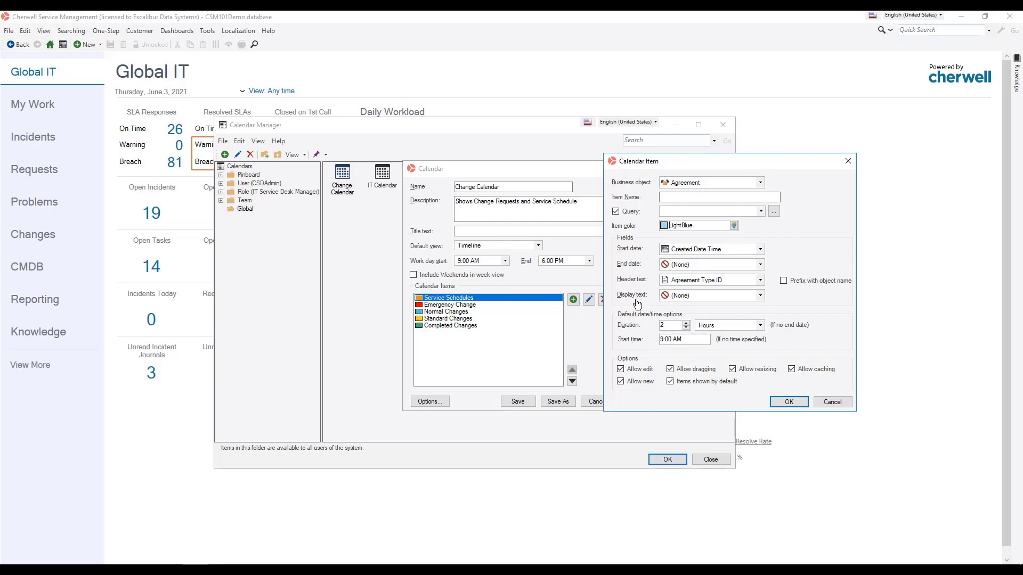
Step: Review the Agreement fields available for the start date, then set the calendar item's business object to Building
{"action": "left_click", "coordinate": [760, 252]}
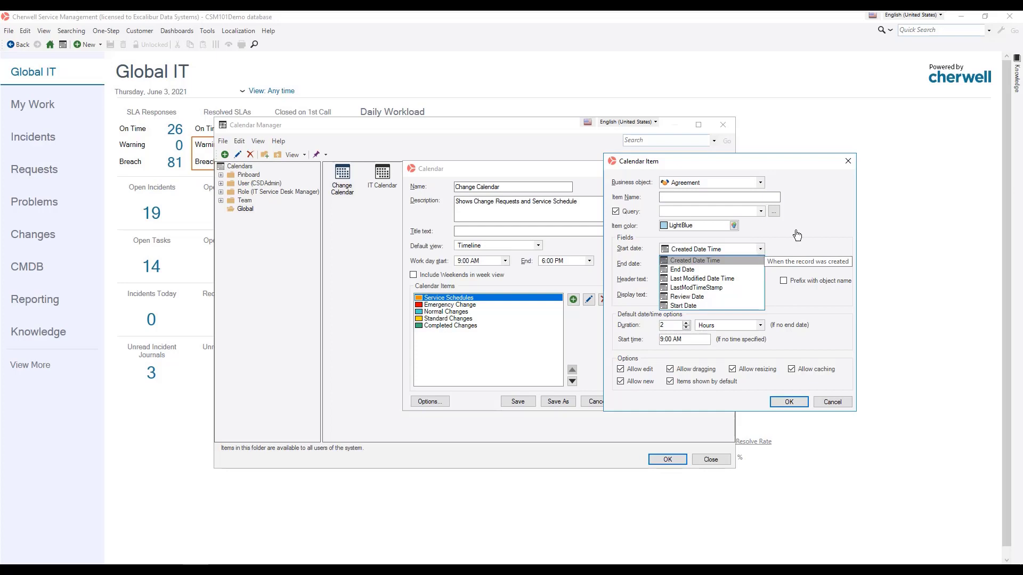
{"action": "left_click", "coordinate": [760, 182]}
{"action": "left_click", "coordinate": [760, 183]}
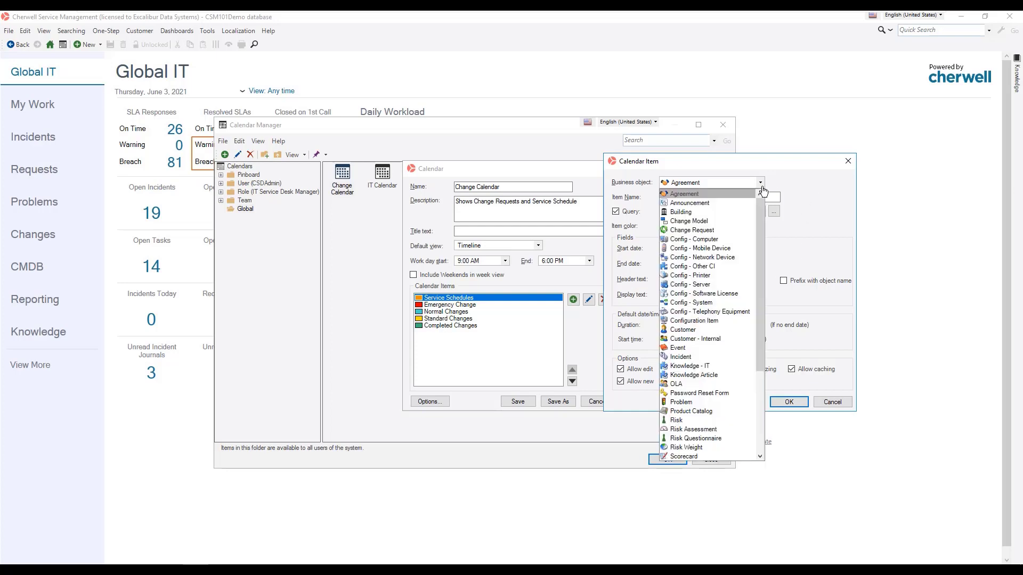
{"action": "left_click", "coordinate": [729, 212]}
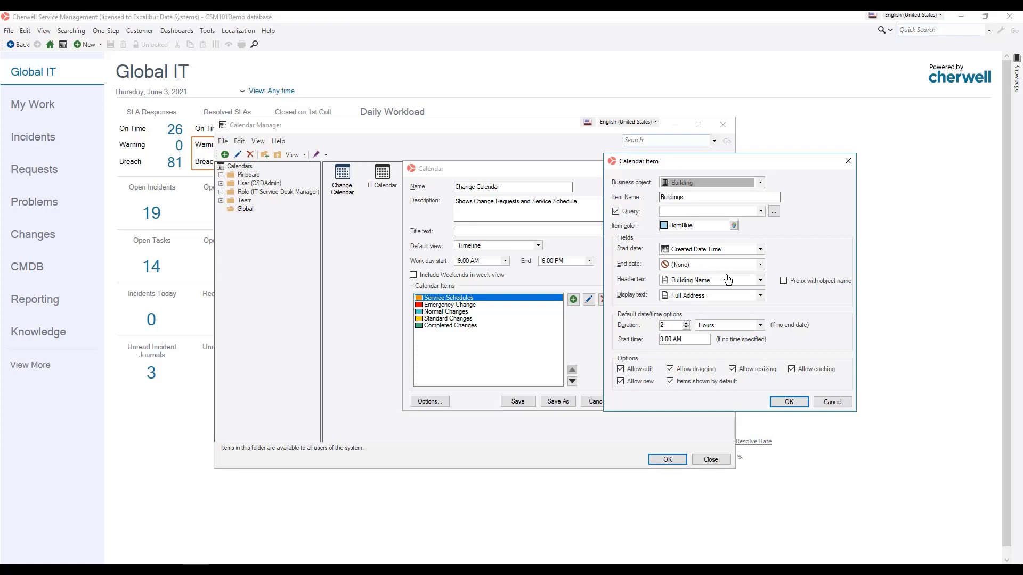
Step: Examine which Building date fields can be used as the calendar item's start date
{"action": "left_click", "coordinate": [760, 249]}
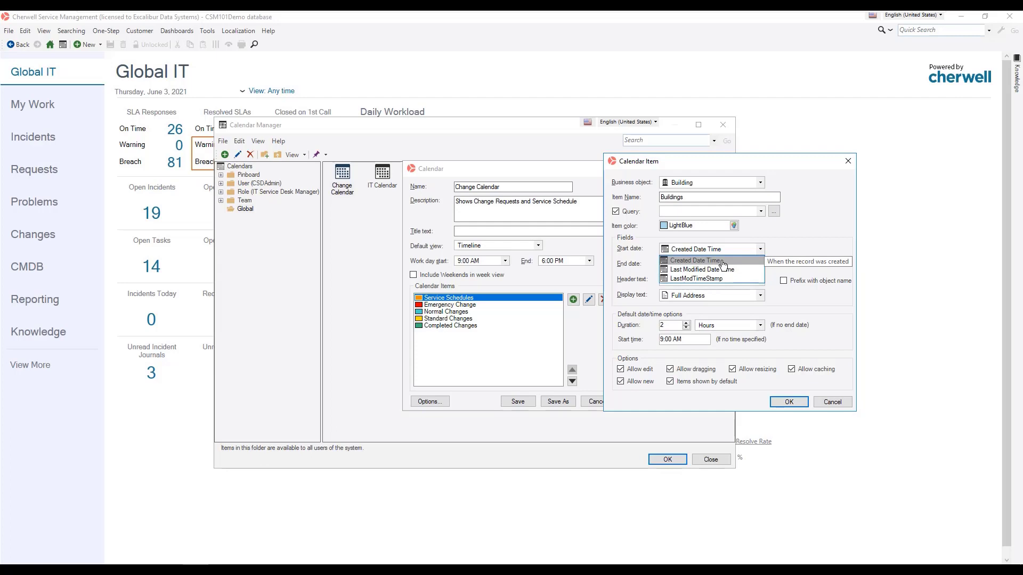
{"action": "left_click", "coordinate": [792, 245]}
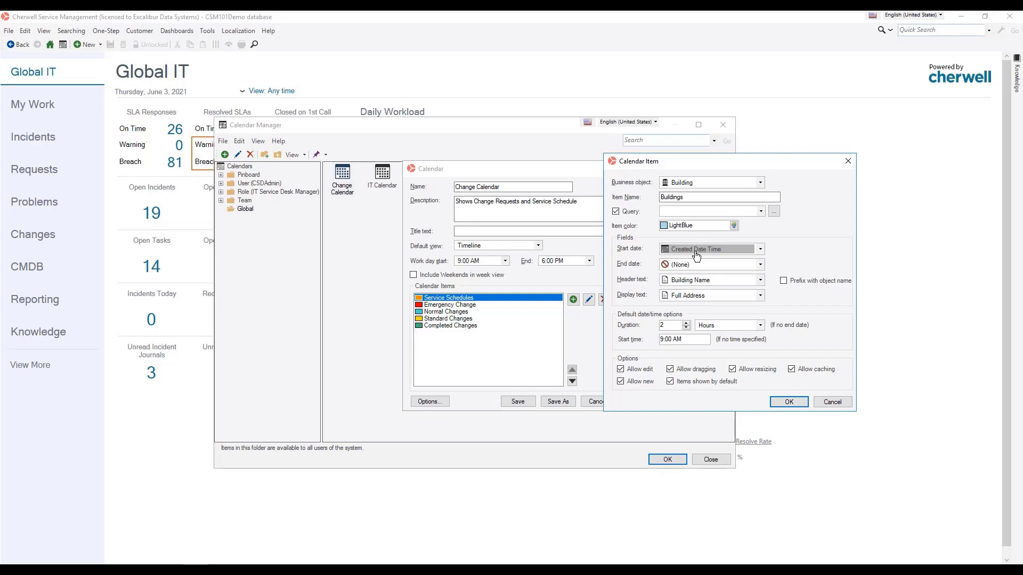
{"action": "left_click", "coordinate": [762, 251]}
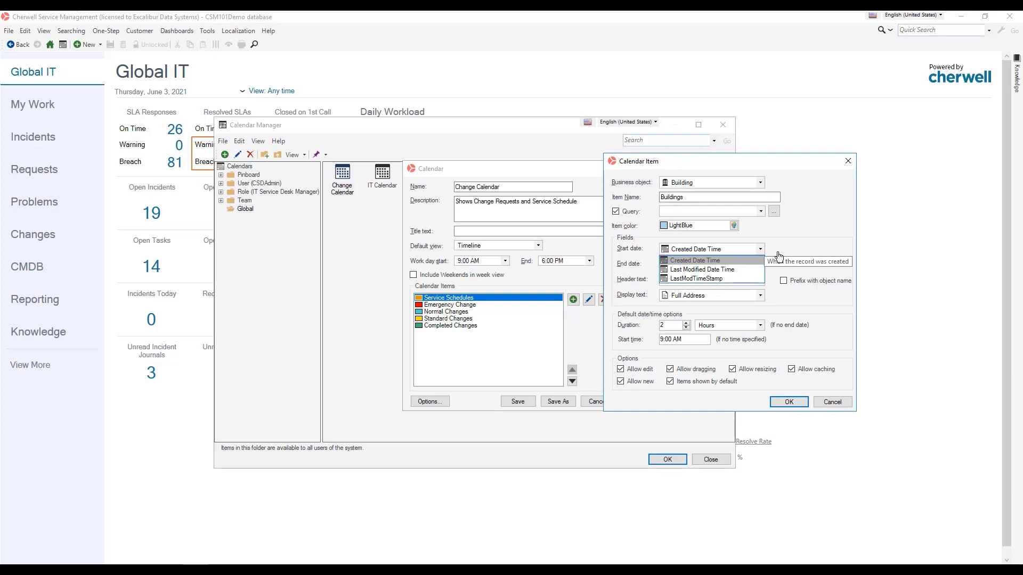
{"action": "left_click", "coordinate": [776, 256]}
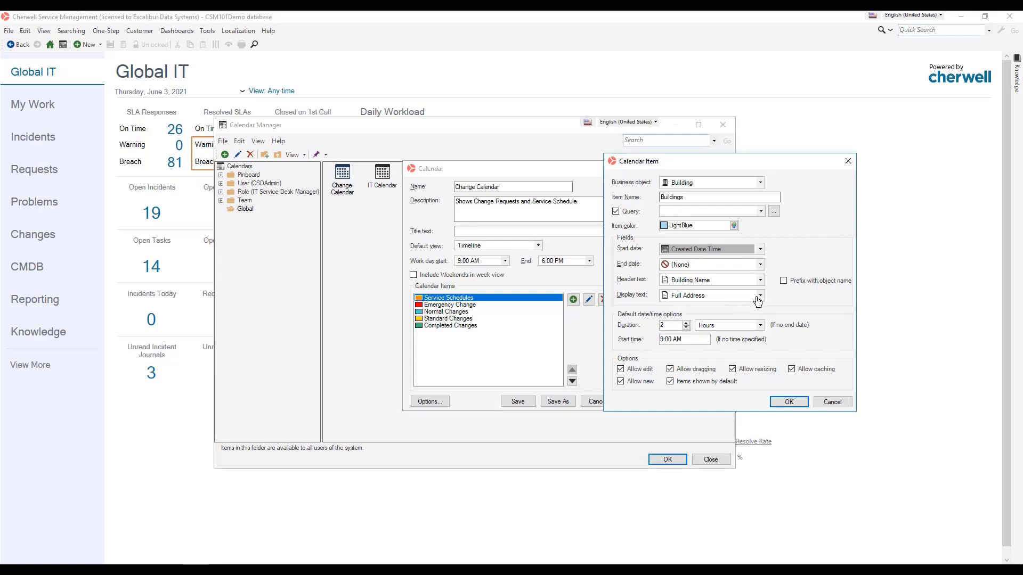
Step: Examine the Building fields available for the item's header text and display text, and the default start time setting
{"action": "left_click", "coordinate": [760, 280]}
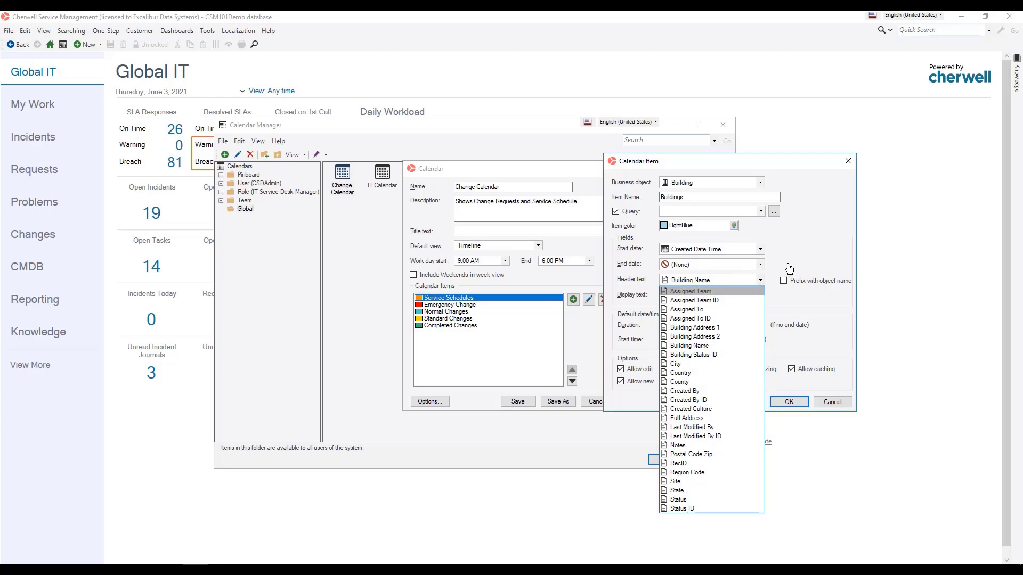
{"action": "left_click", "coordinate": [726, 280]}
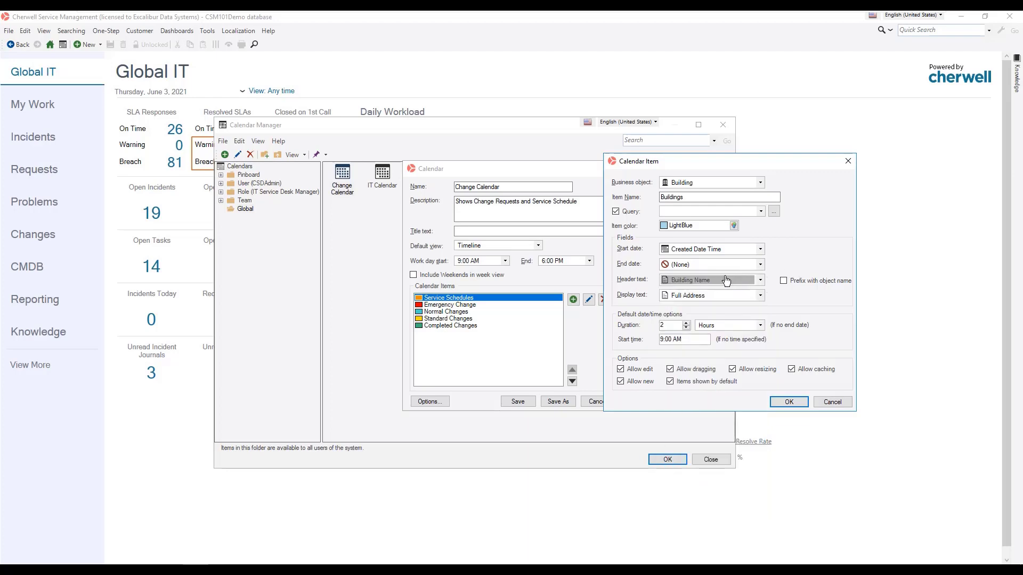
{"action": "left_click", "coordinate": [760, 297]}
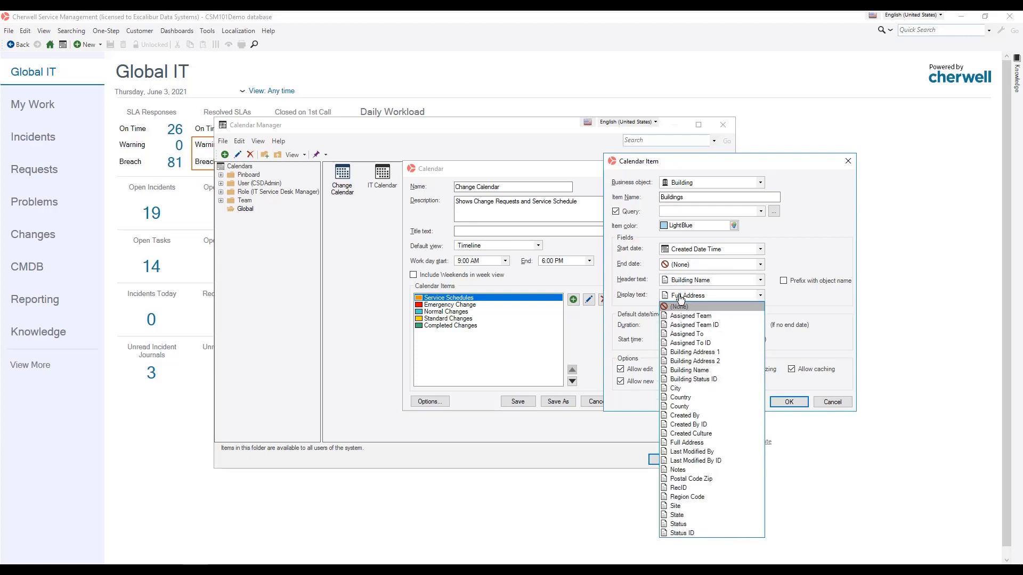
{"action": "left_click", "coordinate": [711, 299]}
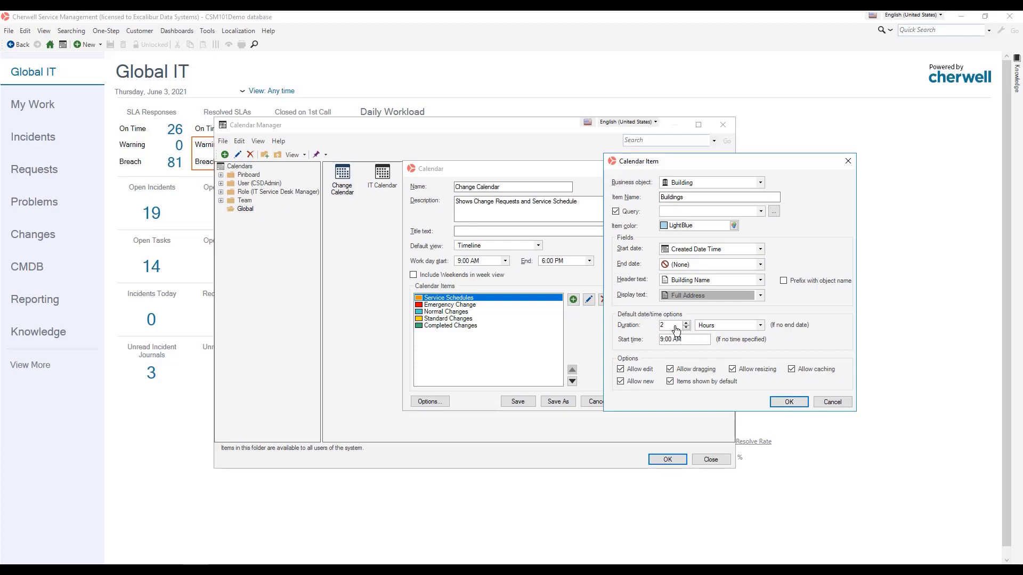
{"action": "left_click", "coordinate": [686, 344]}
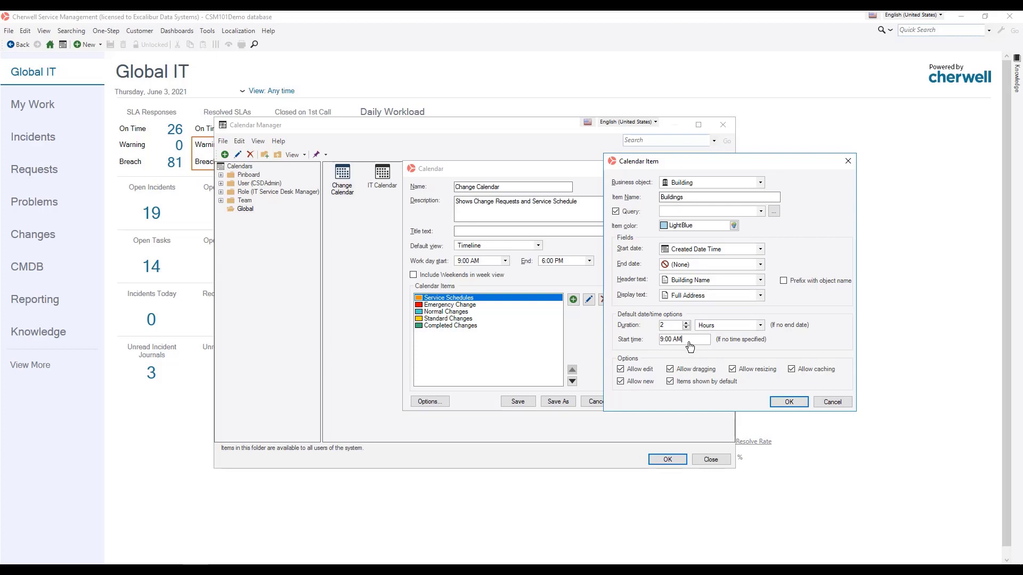
{"action": "double_click", "coordinate": [661, 341]}
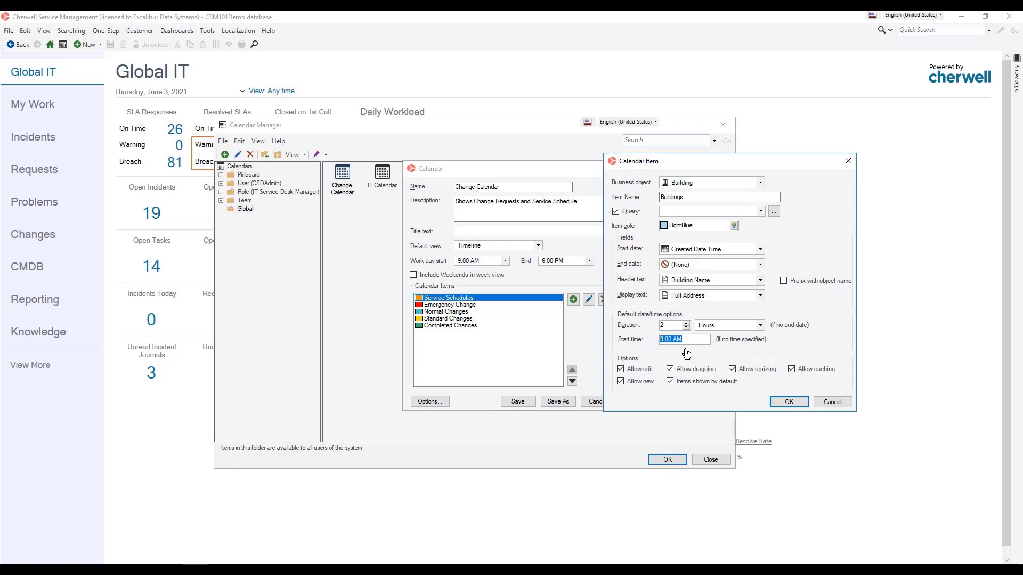